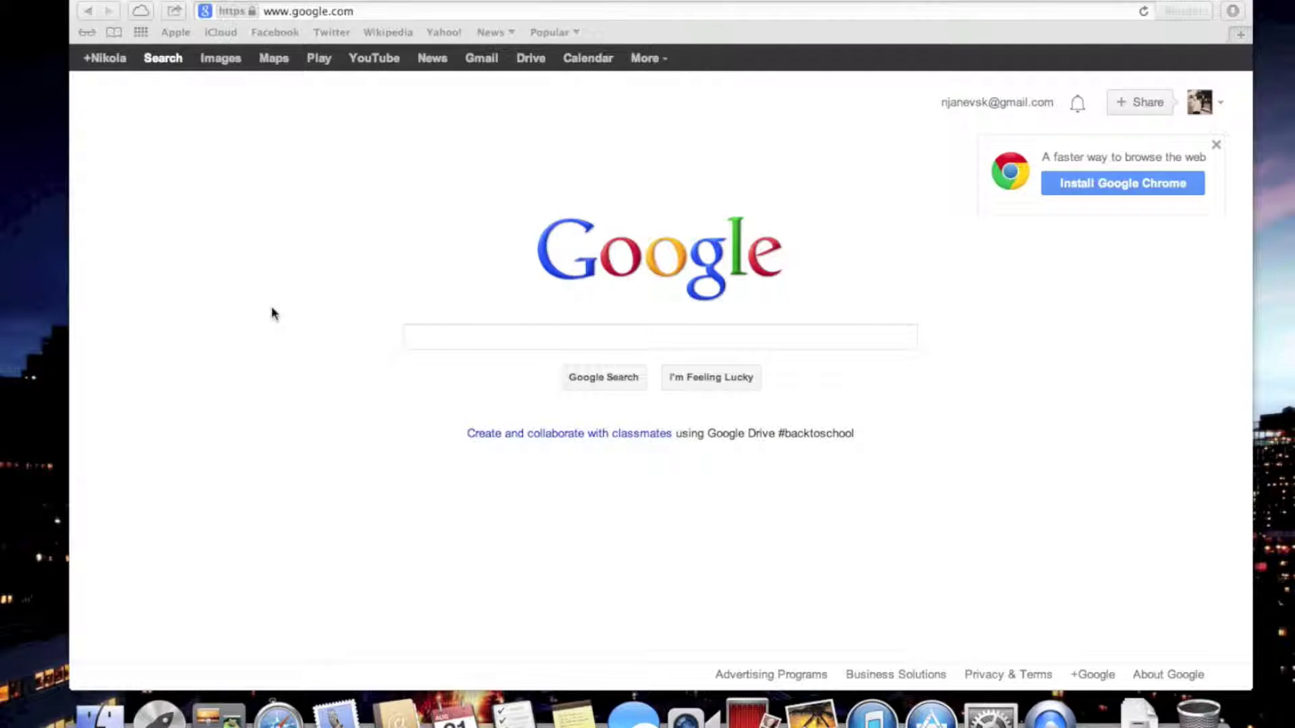
- Load ecampus.wvu.edu in Safari by entering 'ecampus' in the address bar
left_click(449, 11)
type("ecampus.wvu.edu")
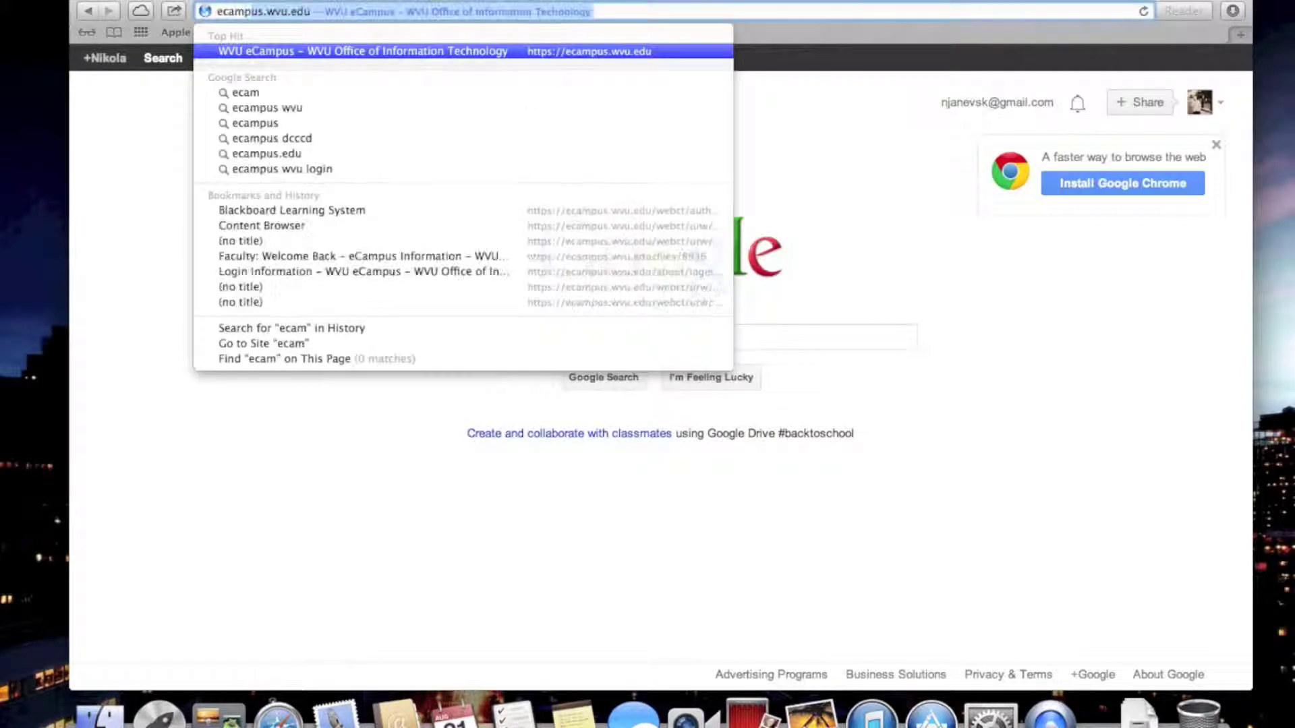
key("Return")
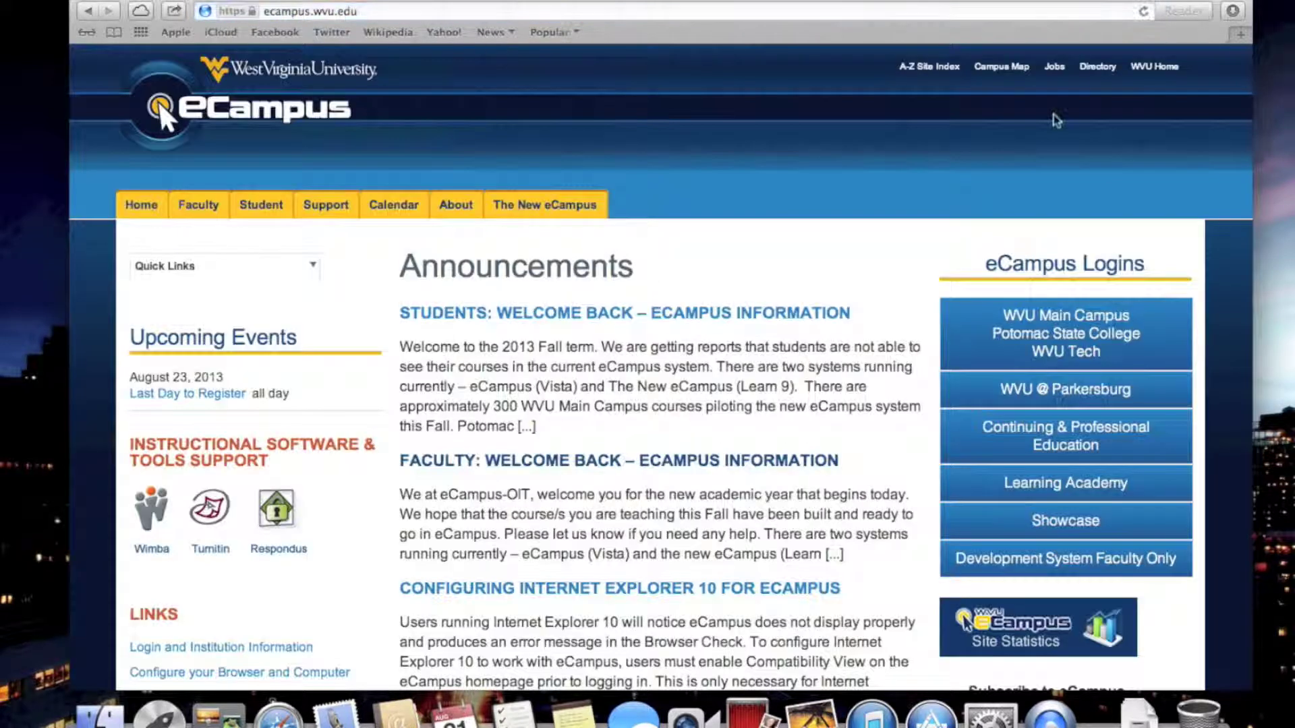
- Log in through the WVU Main Campus panel using the autofilled credentials
left_click(1055, 317)
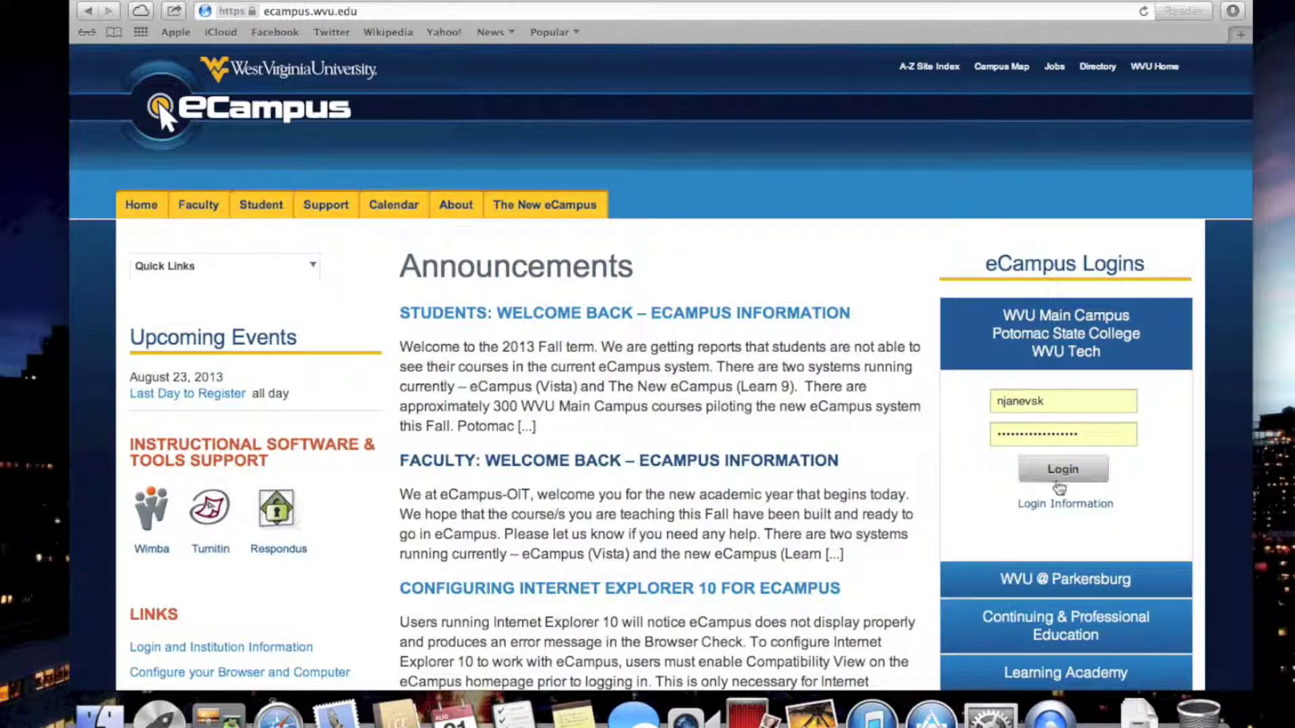
left_click(1060, 470)
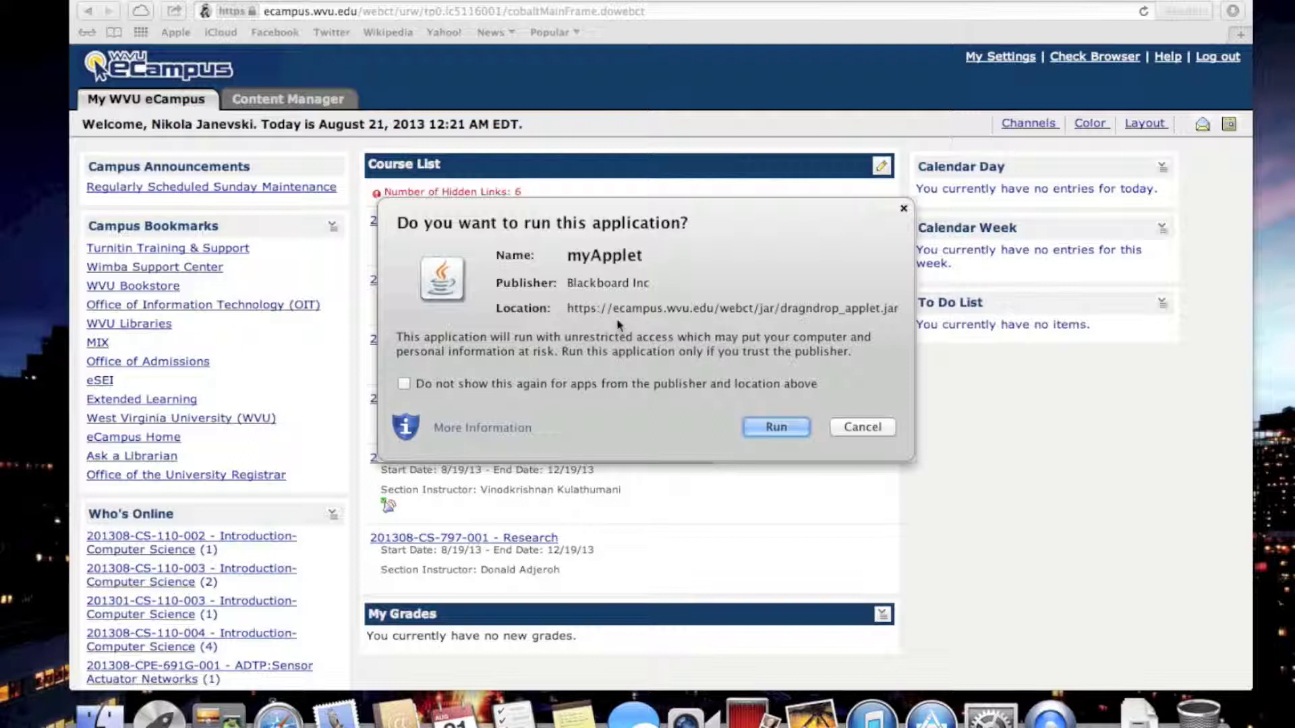
- Run the Blackboard myApplet, accepting the risk and turning off both Java warnings
left_click(405, 385)
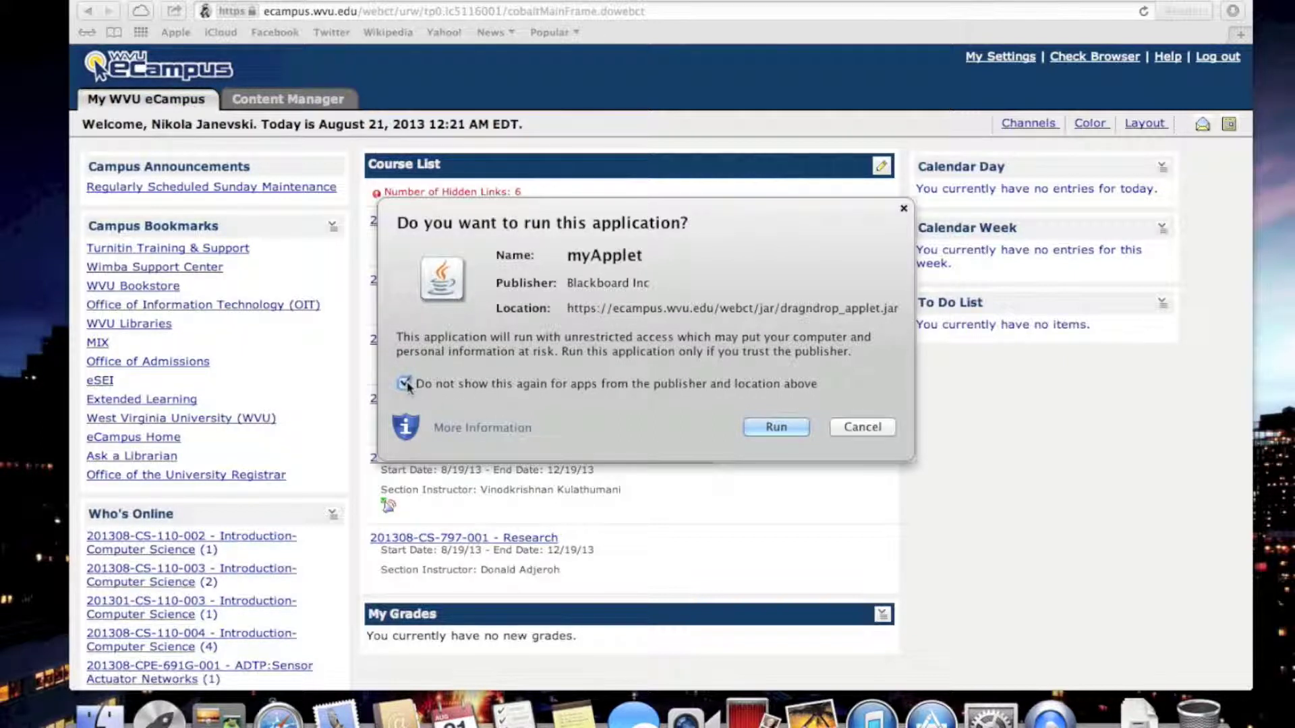
left_click(777, 427)
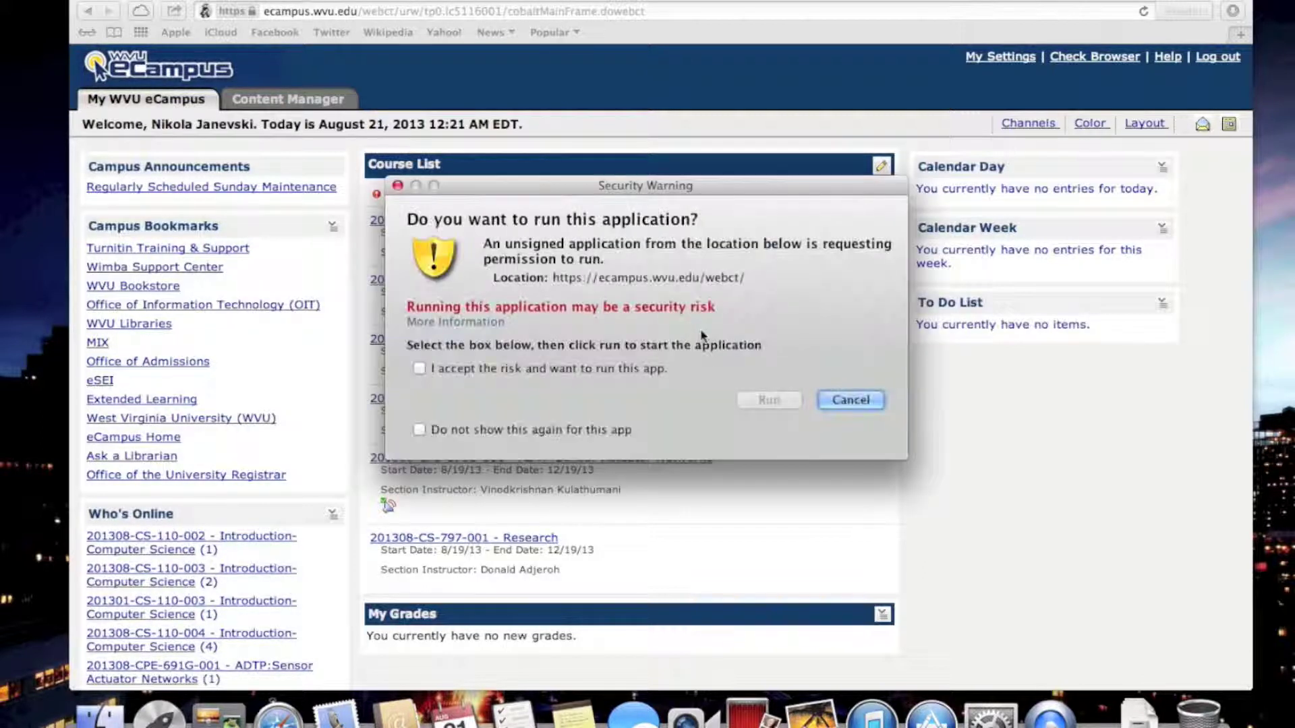
left_click(419, 369)
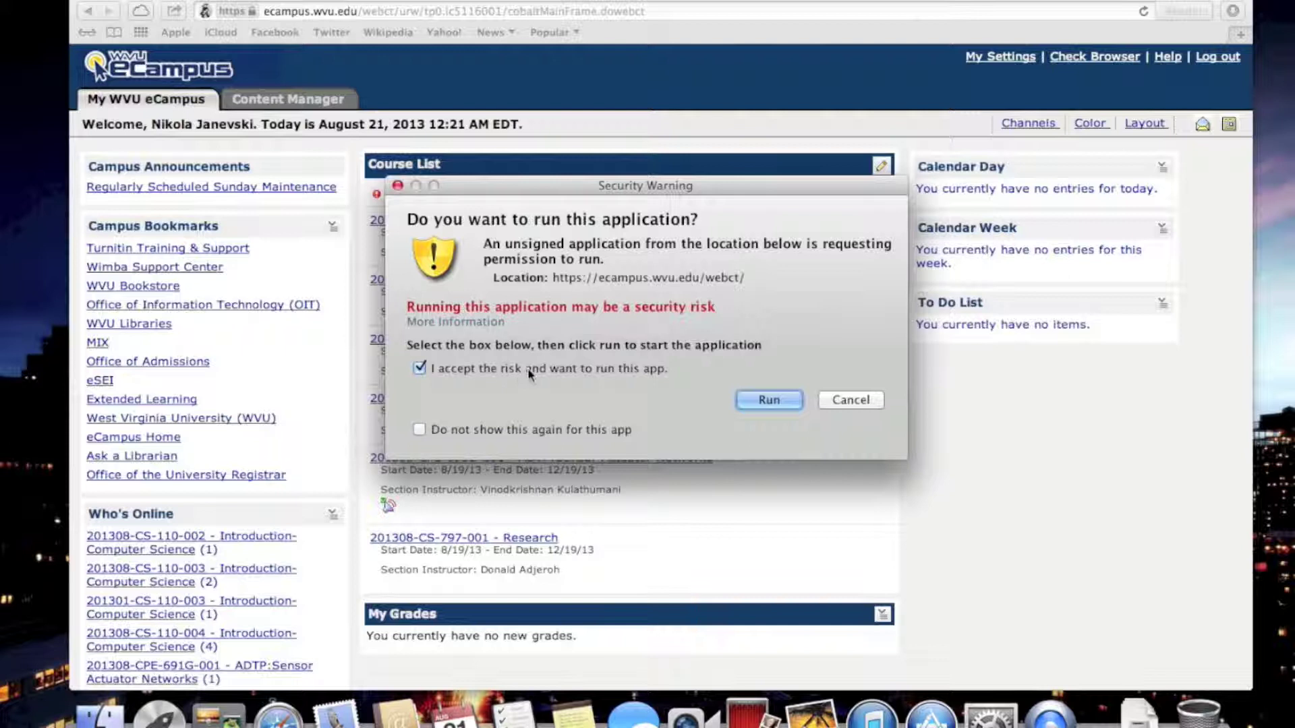
left_click(419, 430)
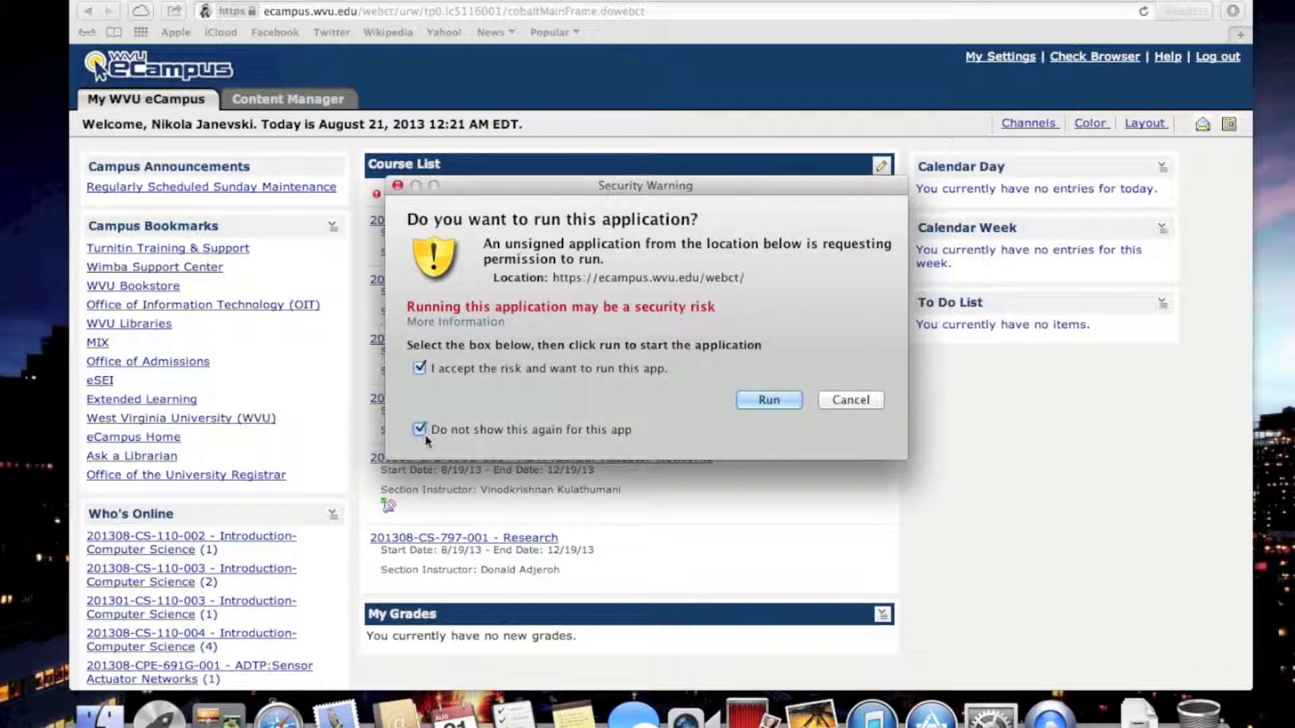
left_click(773, 402)
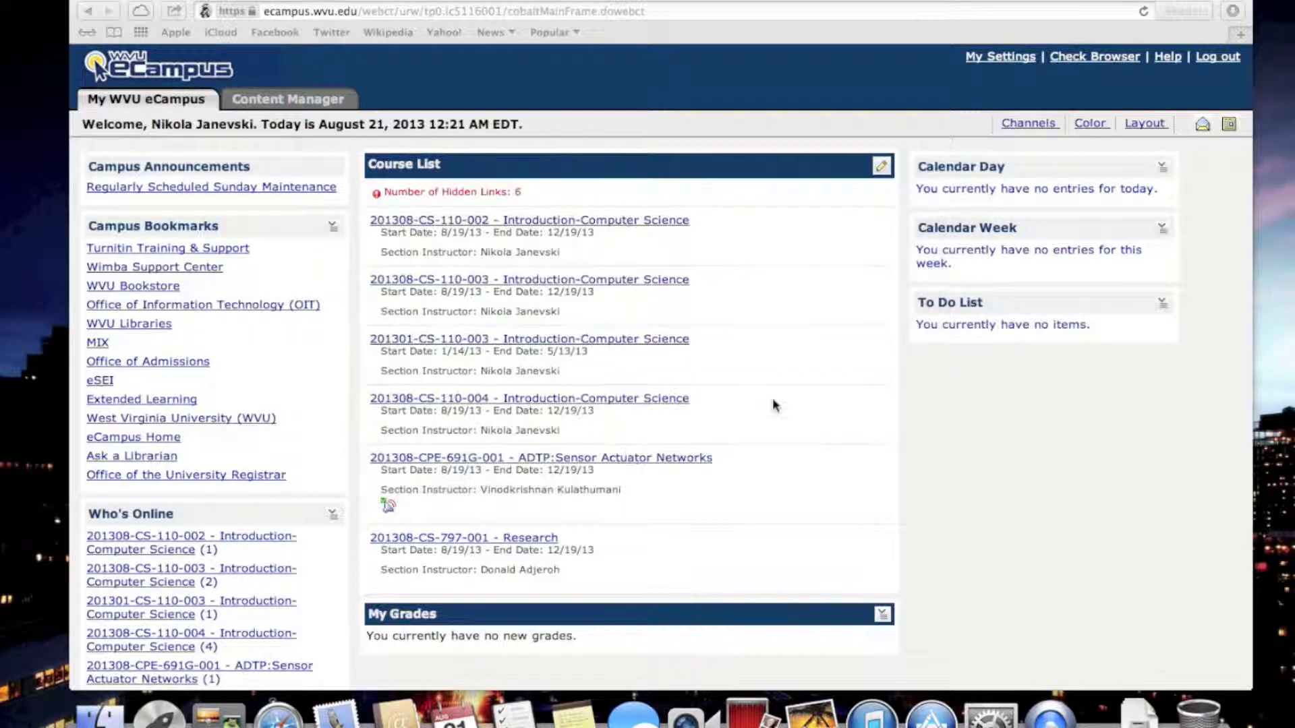
- Show the Assignments inbox of 201308-CS-110-003 Introduction-Computer Science in Student View
left_click(469, 287)
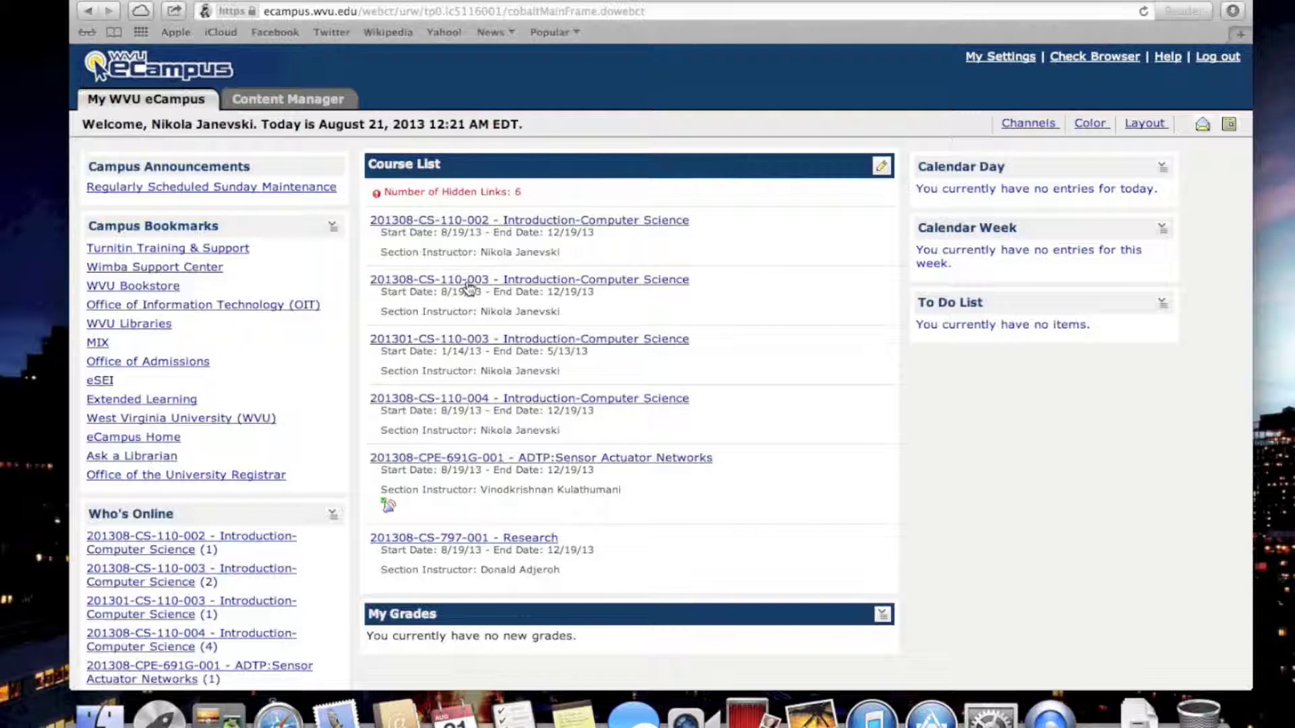
left_click(469, 286)
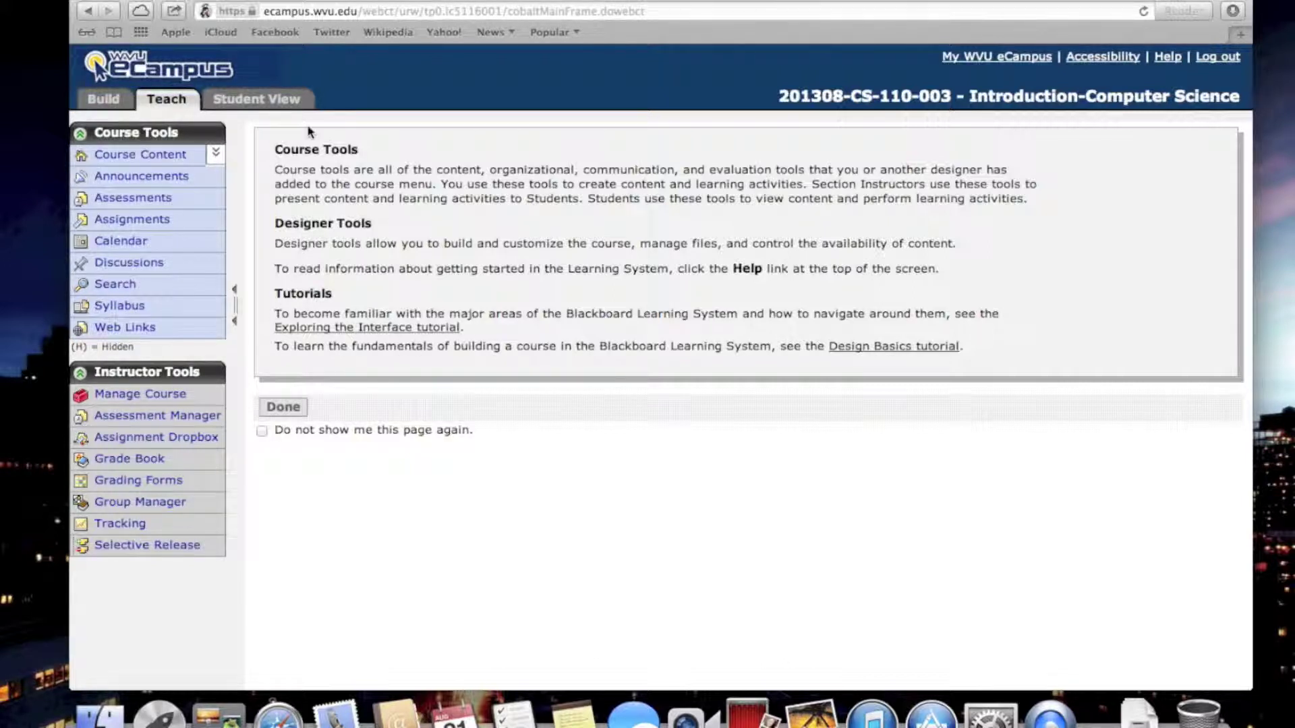
left_click(272, 103)
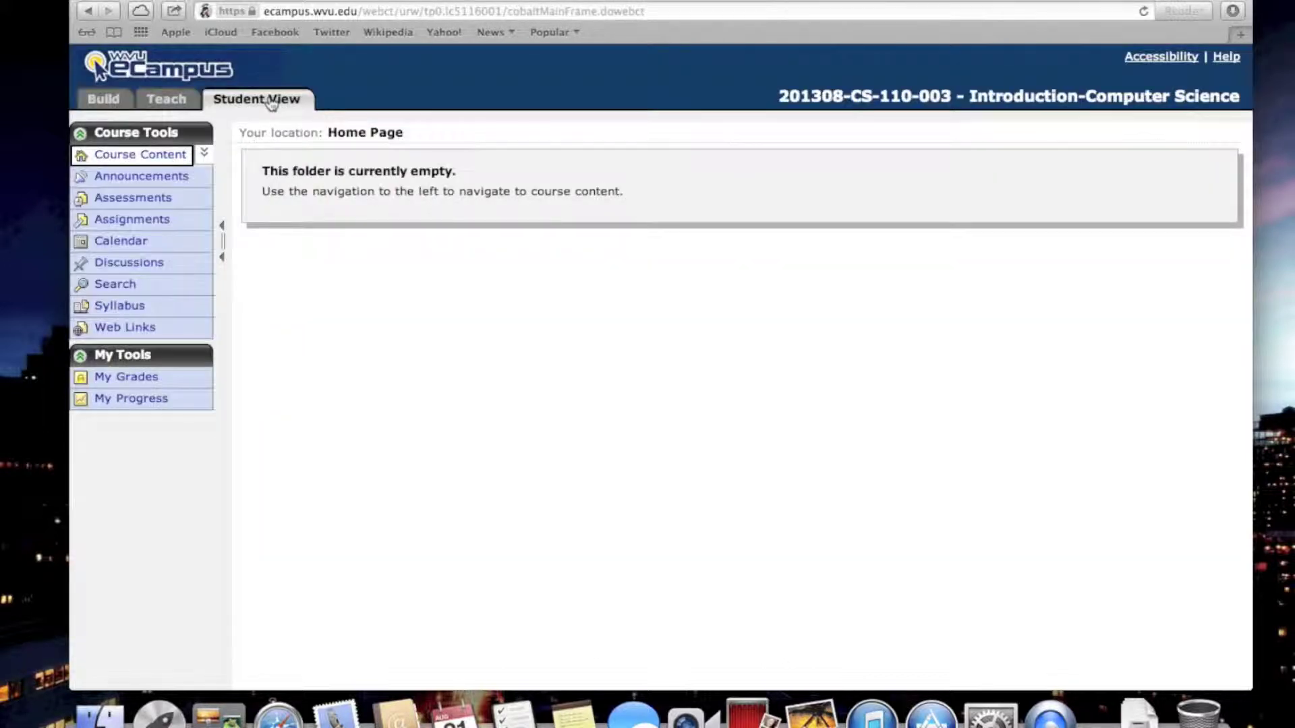
left_click(134, 222)
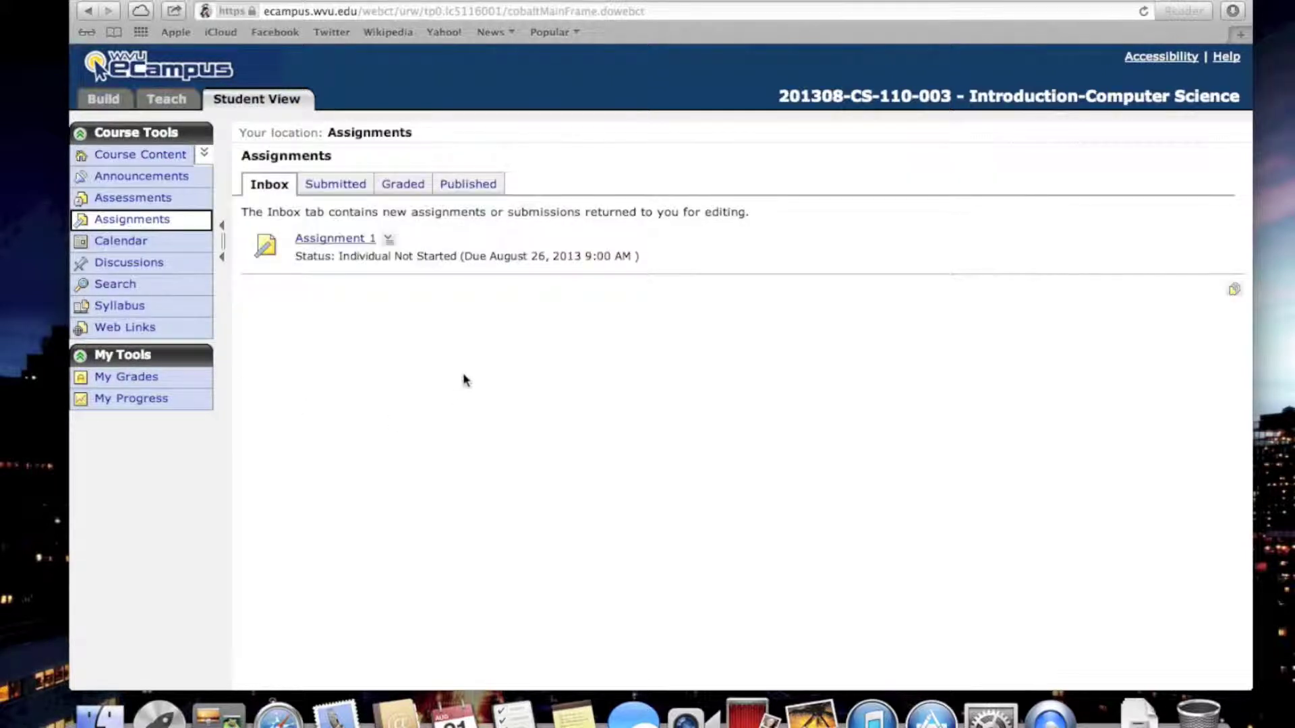
- On Assignment 1's submission page, add an attachment from My Computer
left_click(341, 240)
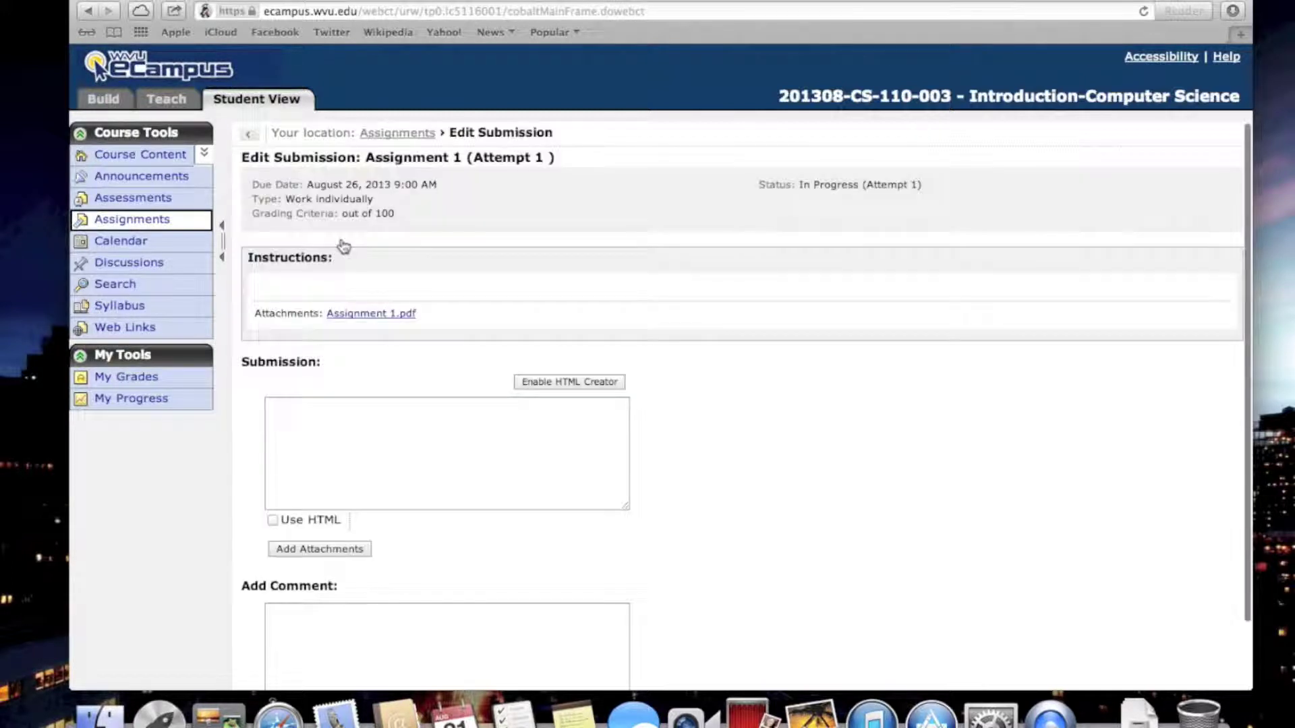
scroll(587, 516, "down", 3)
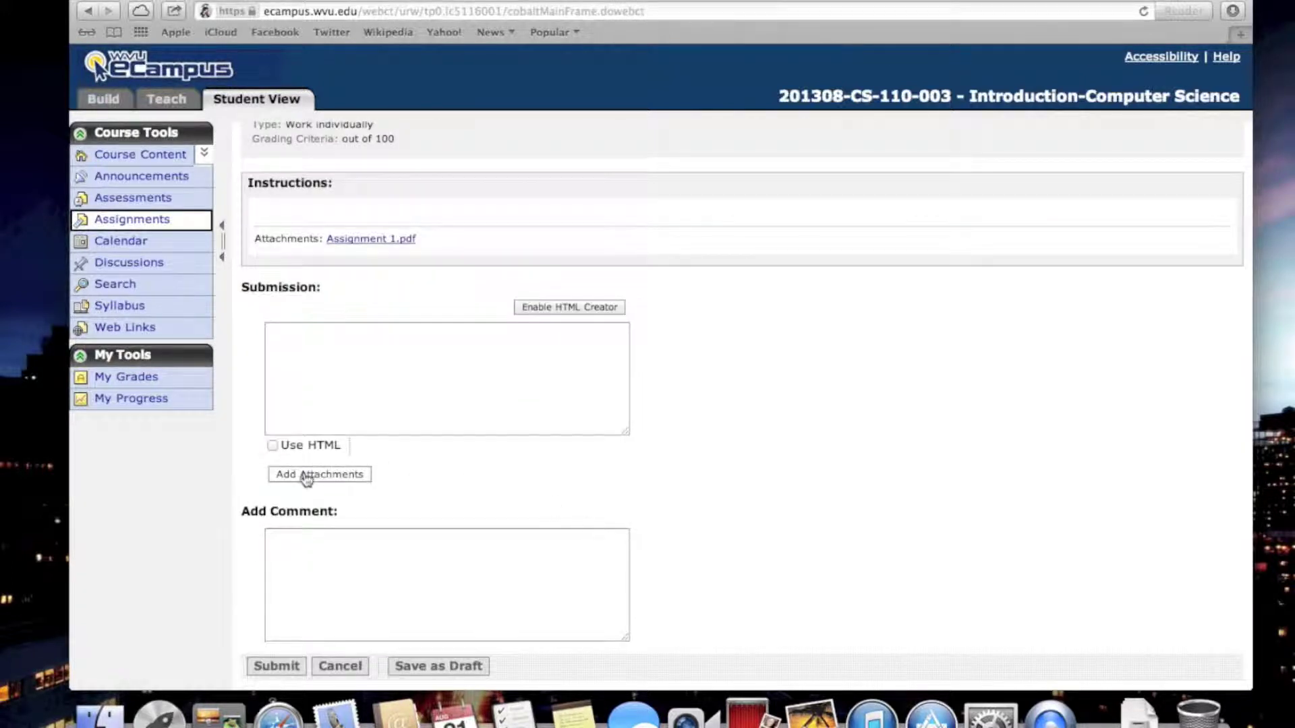
left_click(307, 479)
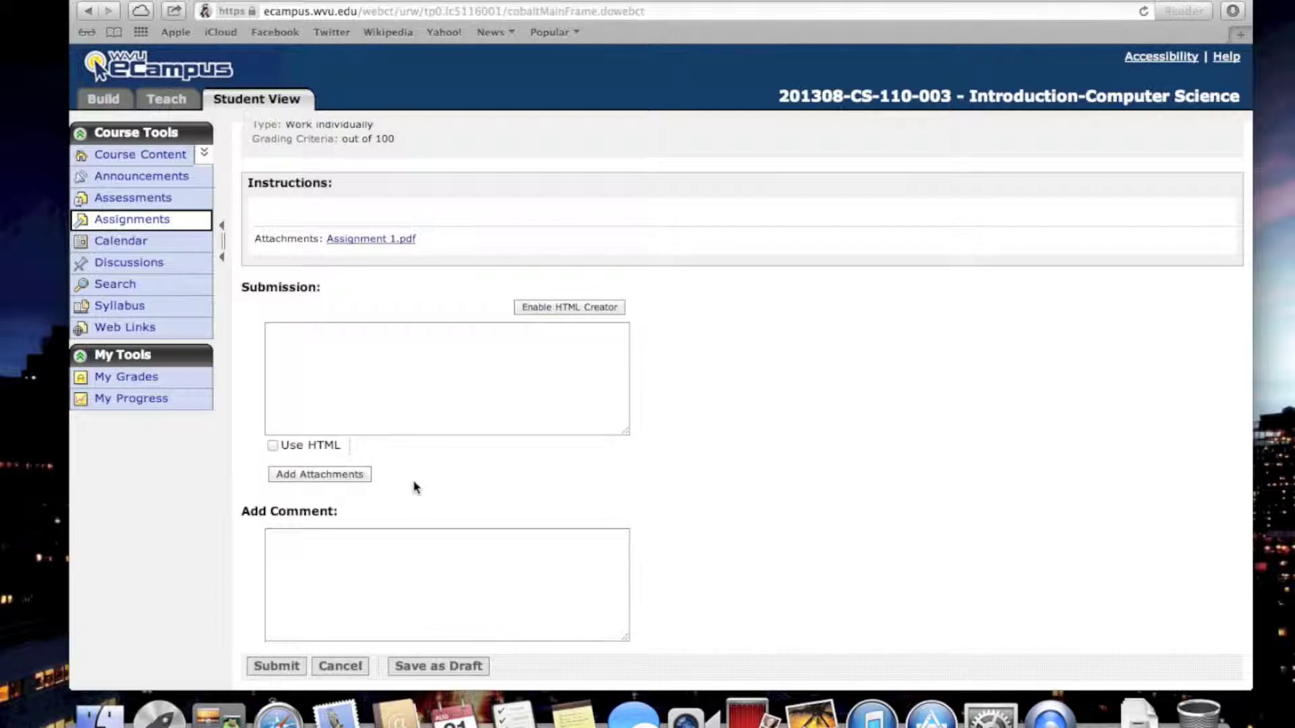
left_click(320, 476)
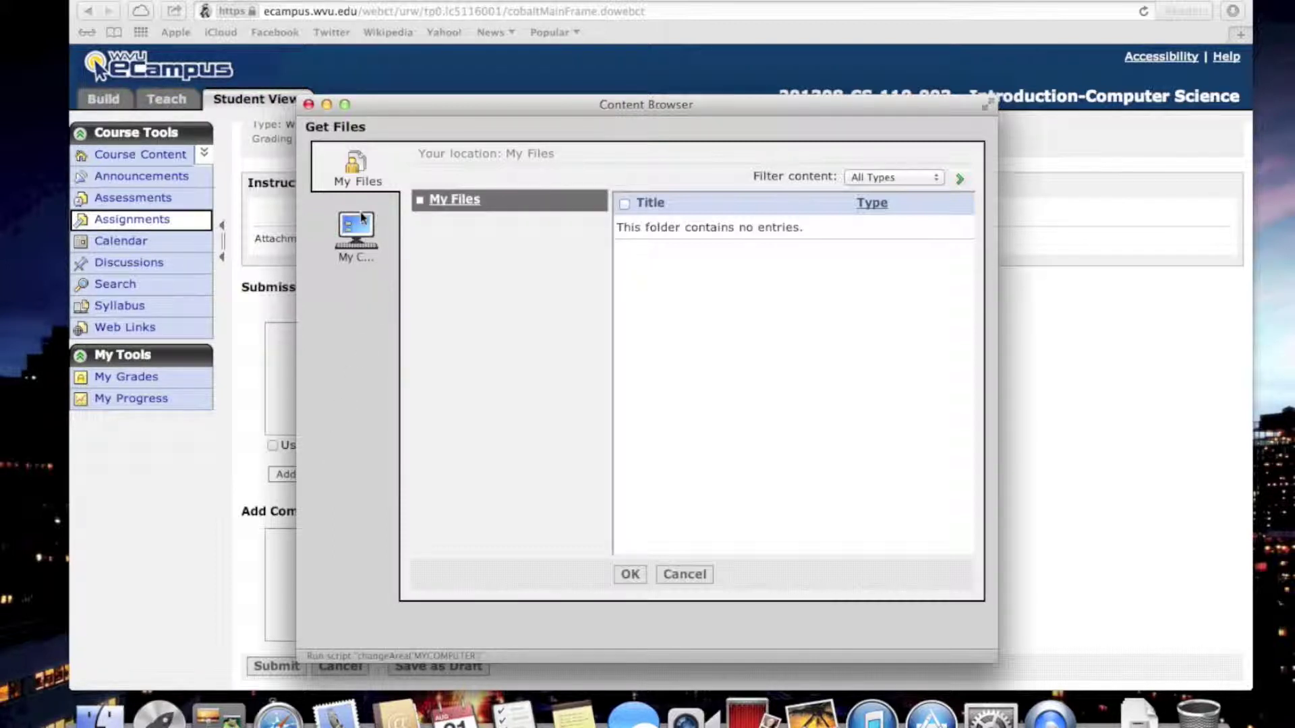
left_click(355, 240)
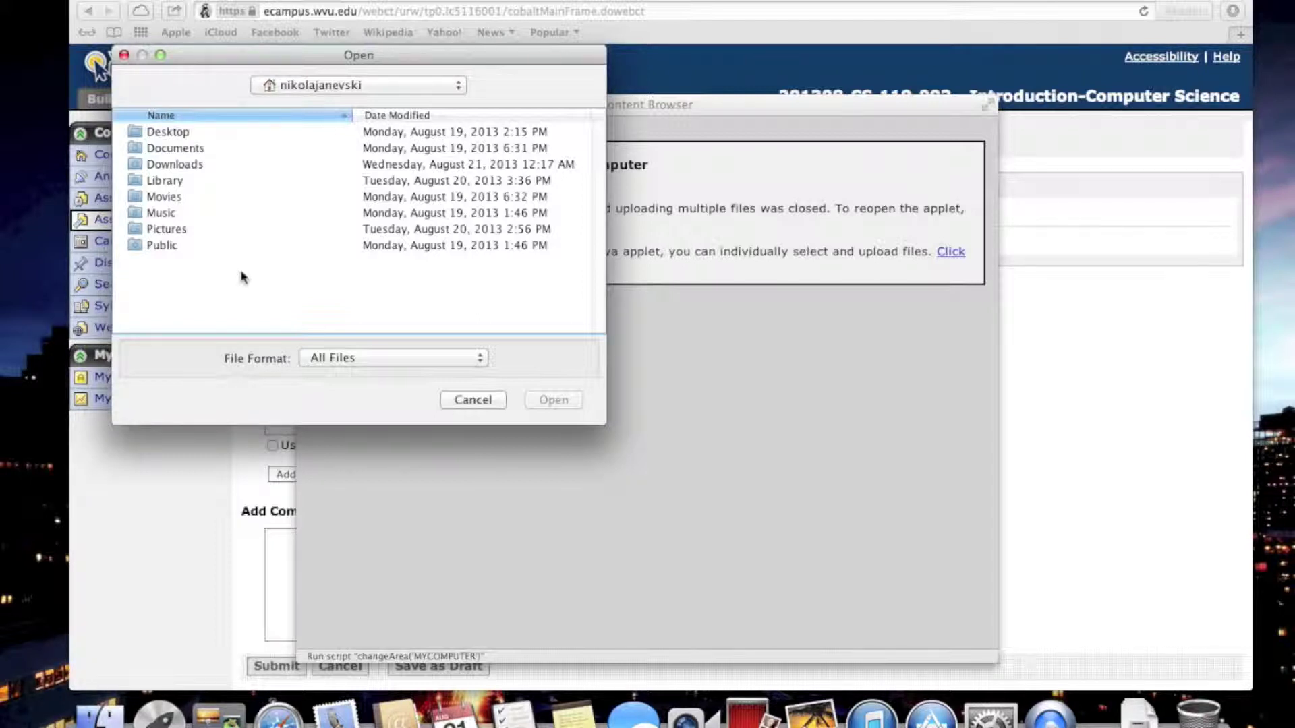
- Browse the Open dialog from Users through the home folder into Documents
left_click(458, 90)
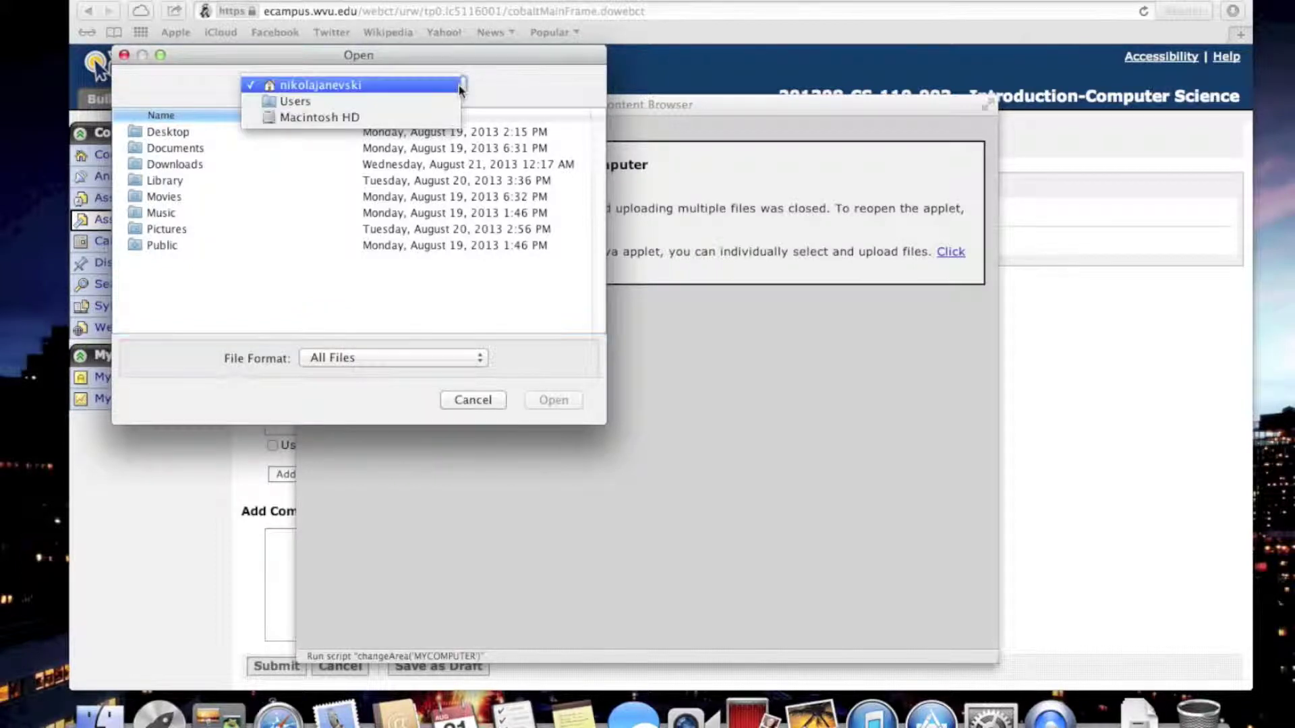
left_click(418, 106)
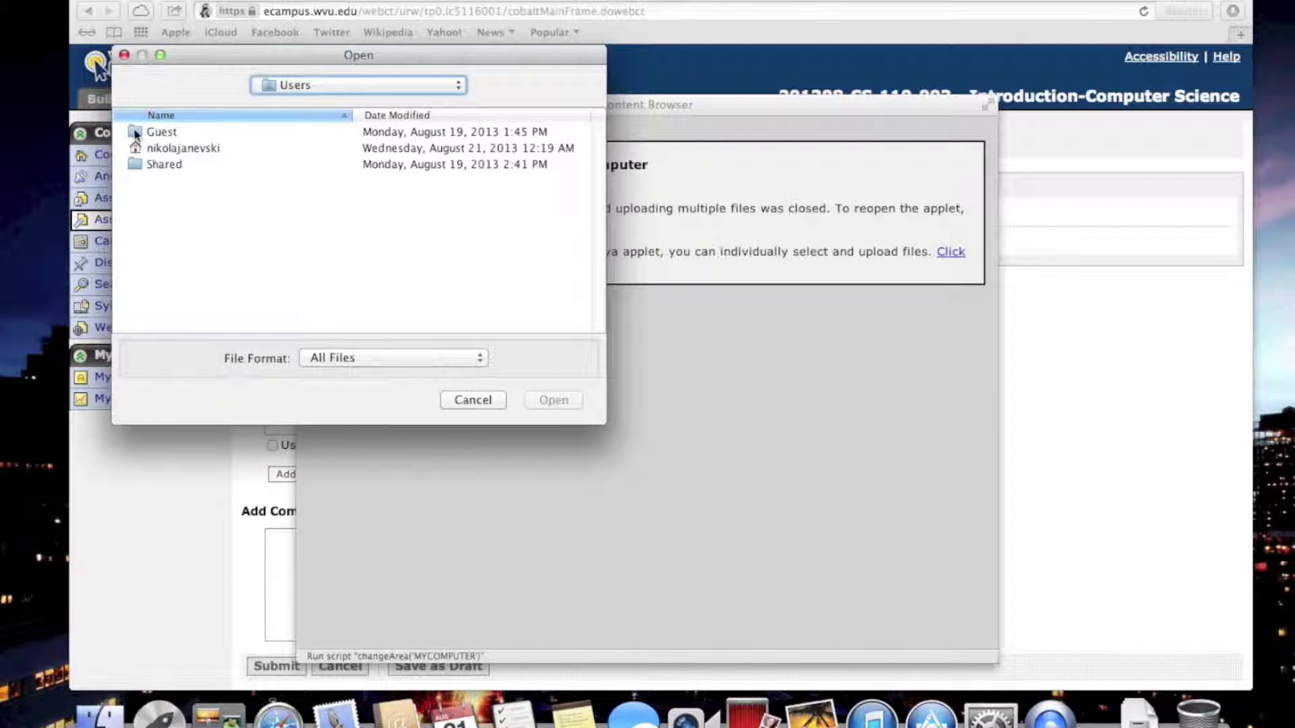
double_click(167, 149)
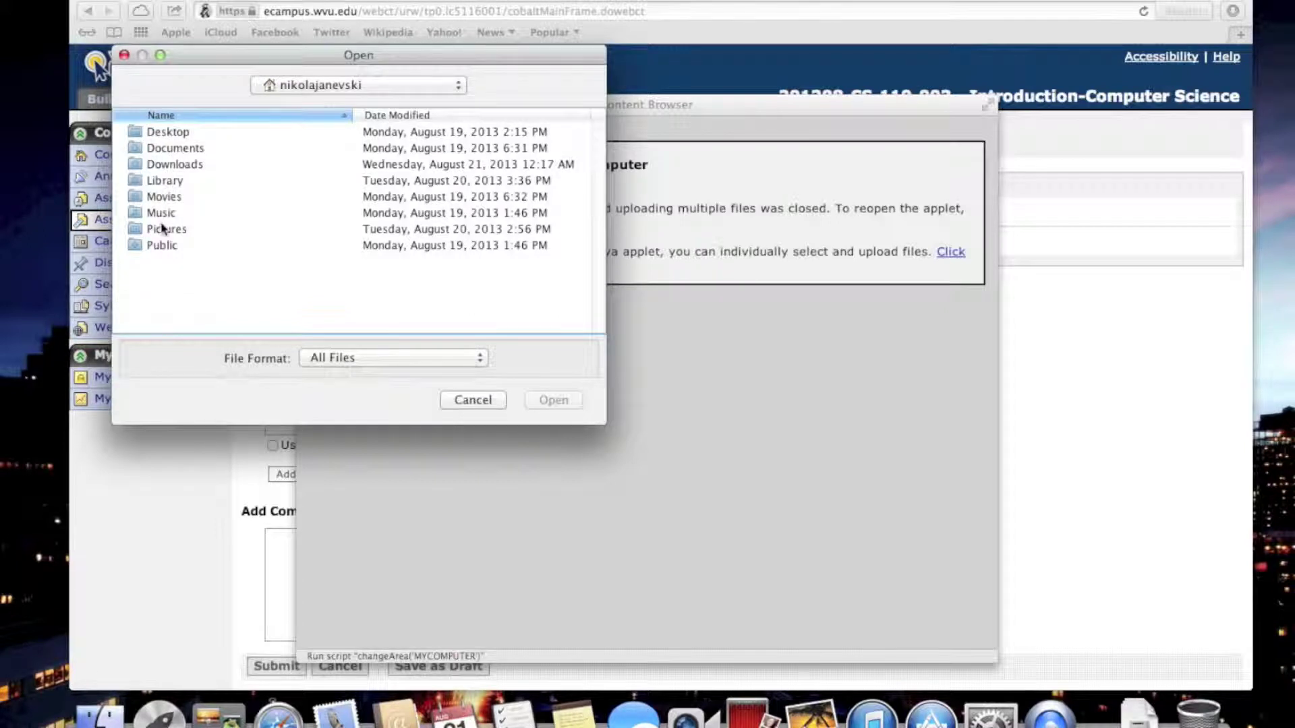
double_click(176, 149)
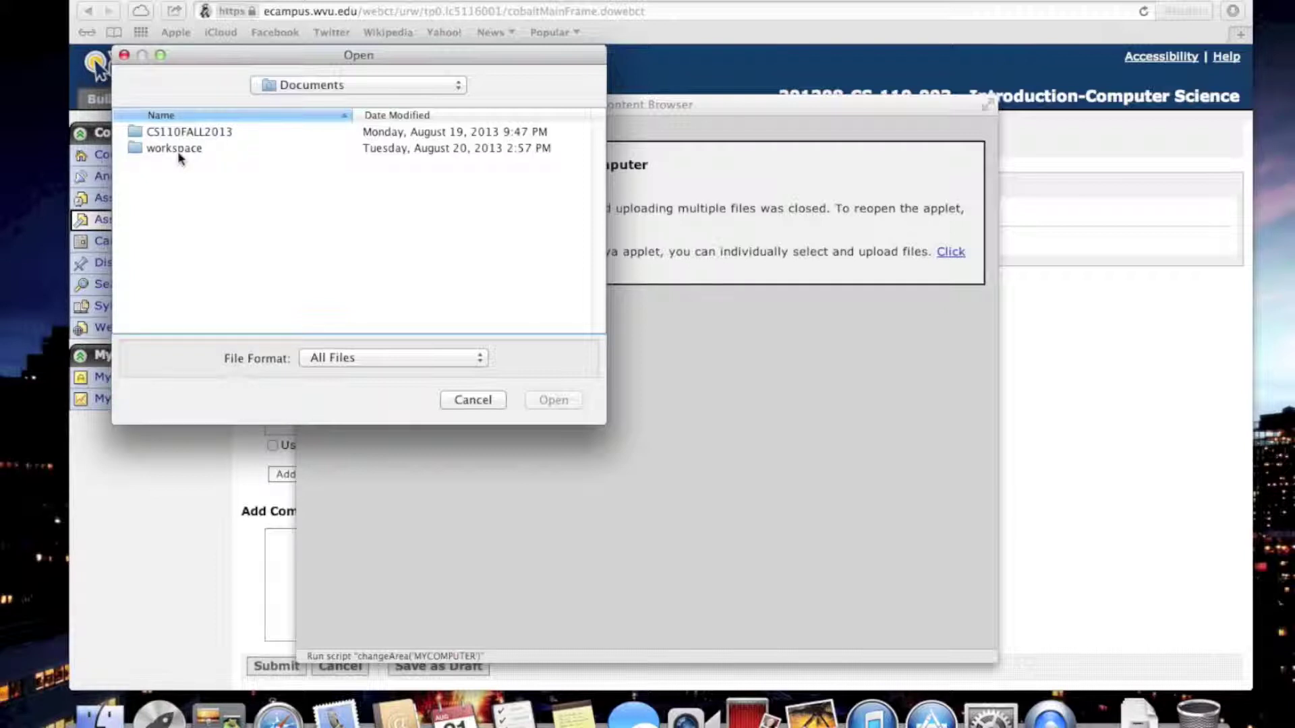
- Select HelloWorld.java in Documents/workspace/HelloWorld/src as the upload file
double_click(178, 150)
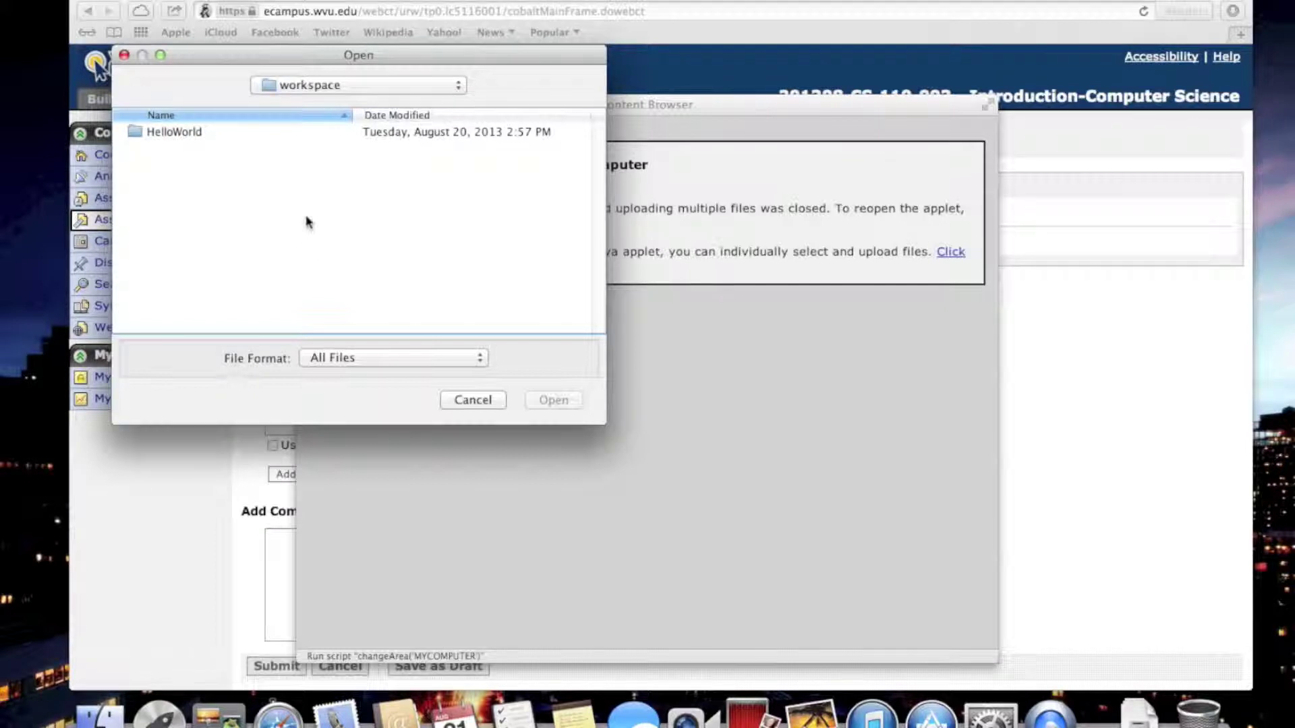
double_click(167, 135)
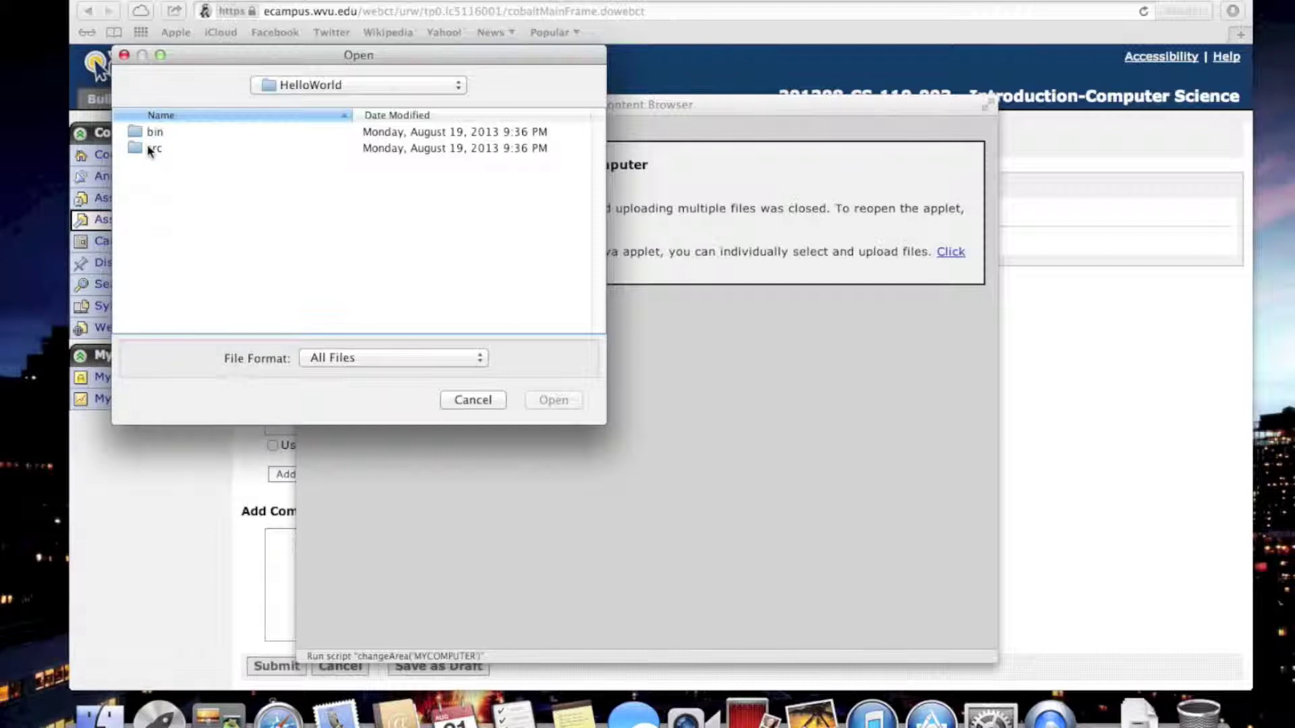
double_click(150, 148)
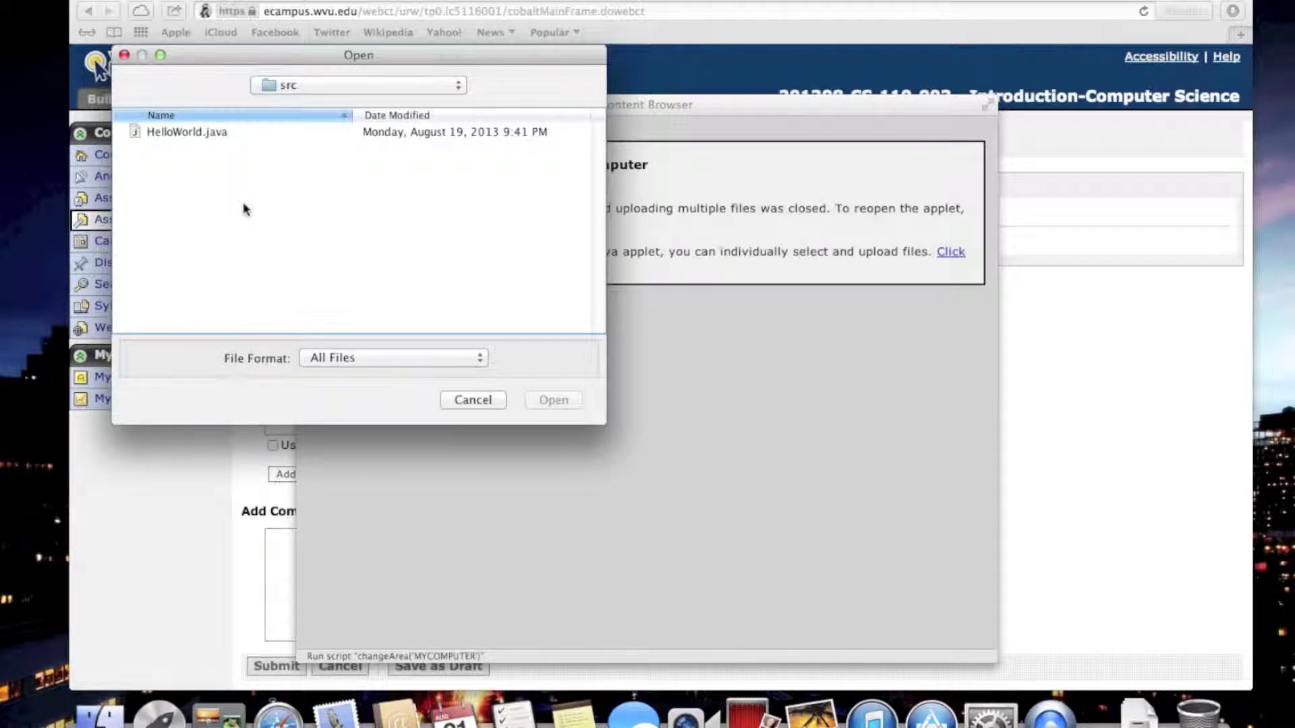
left_click(176, 131)
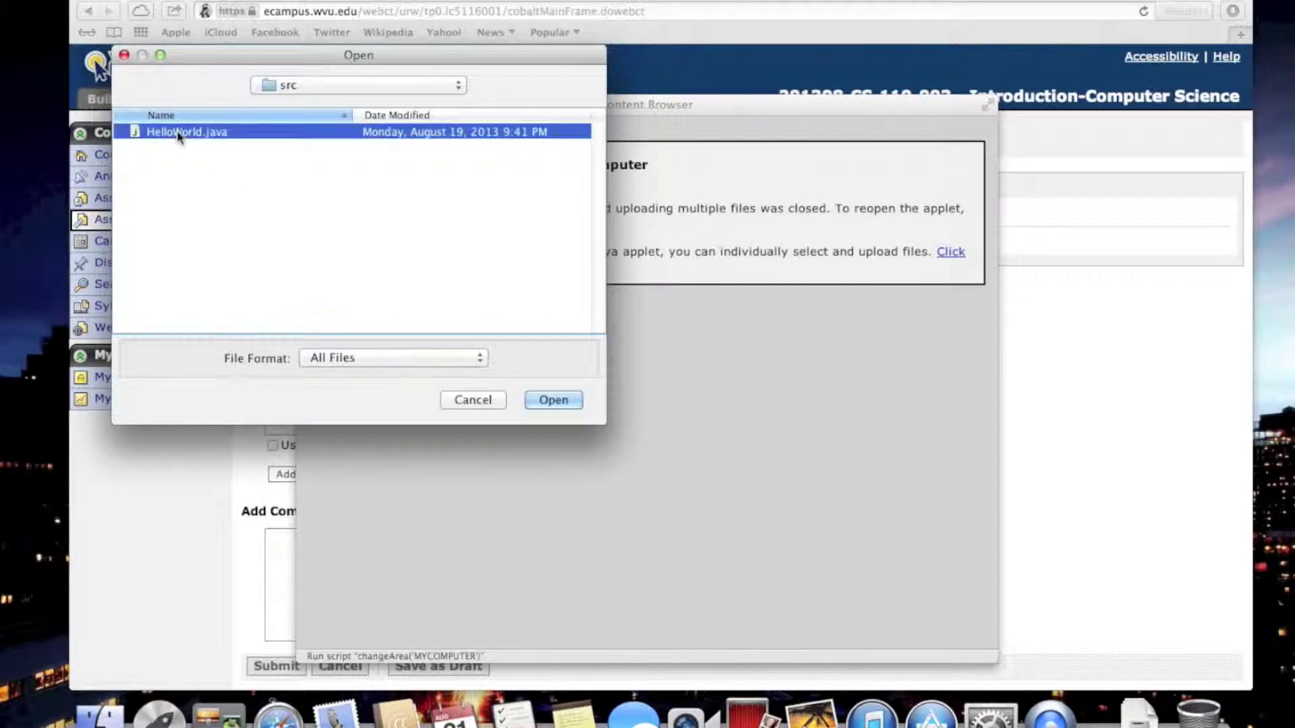
- Upload HelloWorld.java and submit Assignment 1, confirming the submission alert
left_click(568, 404)
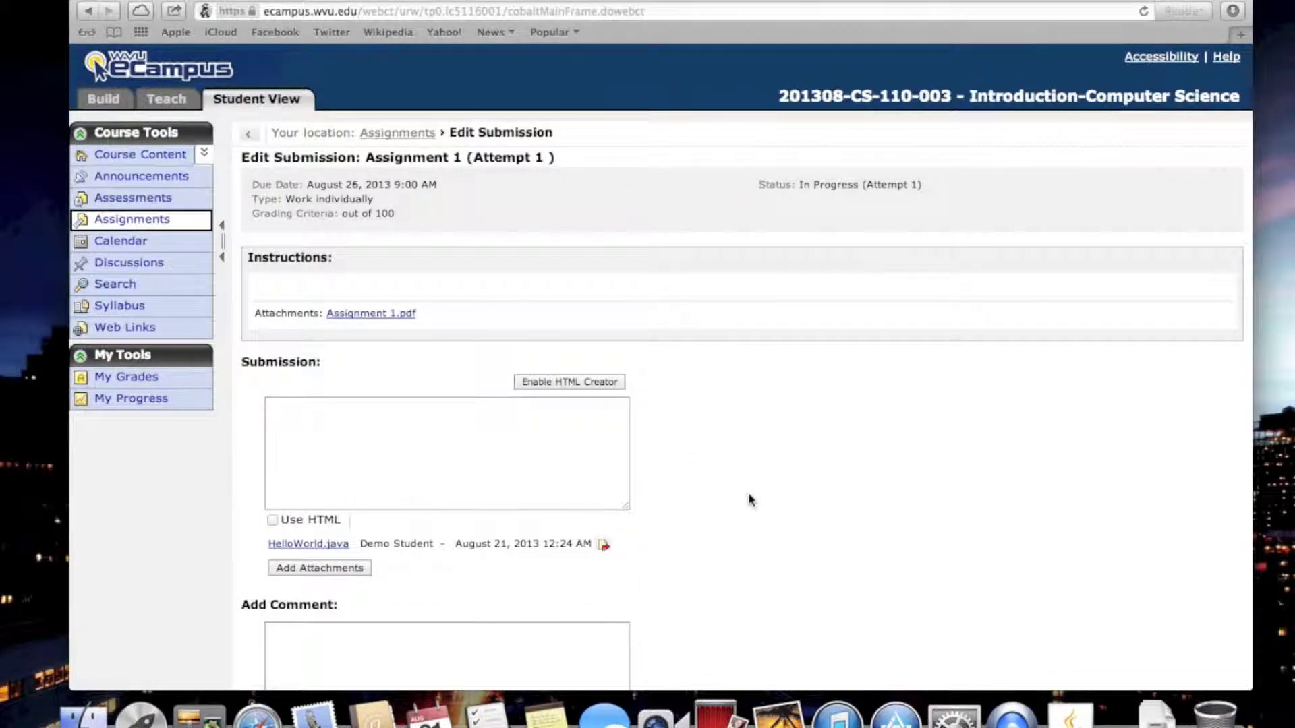
scroll(748, 499, "down", 3)
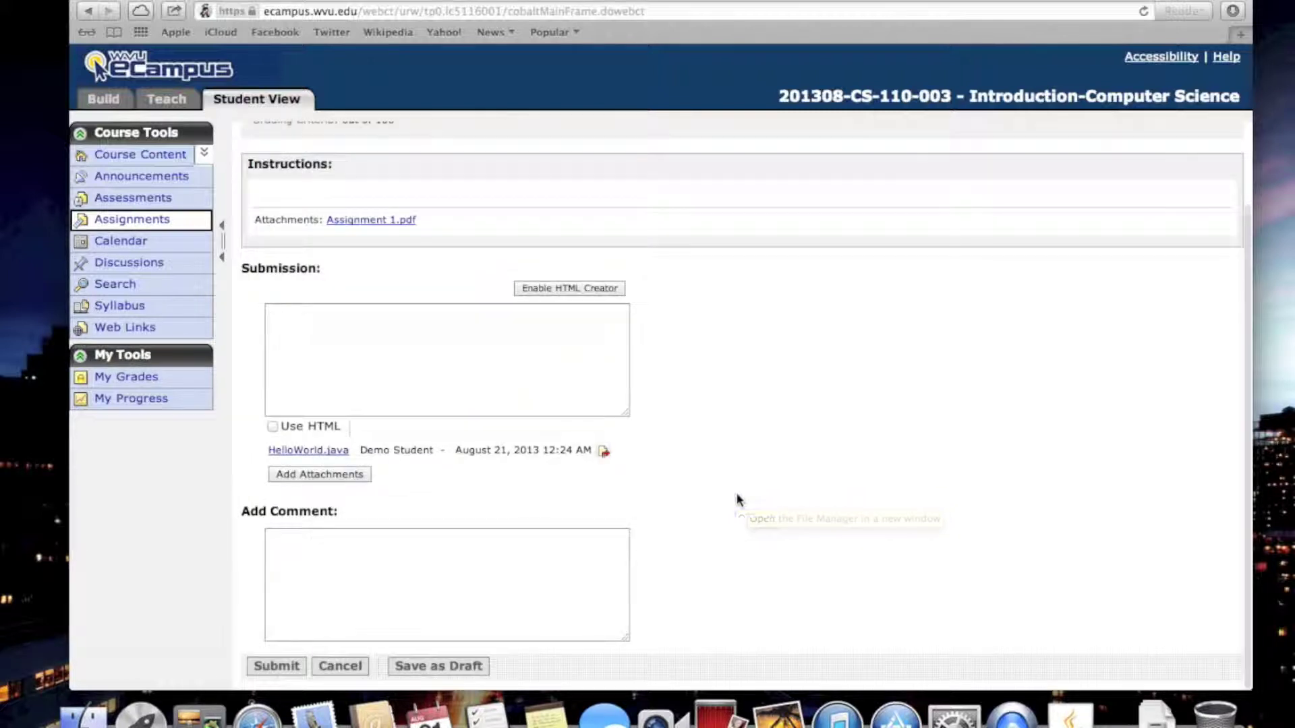
left_click(278, 667)
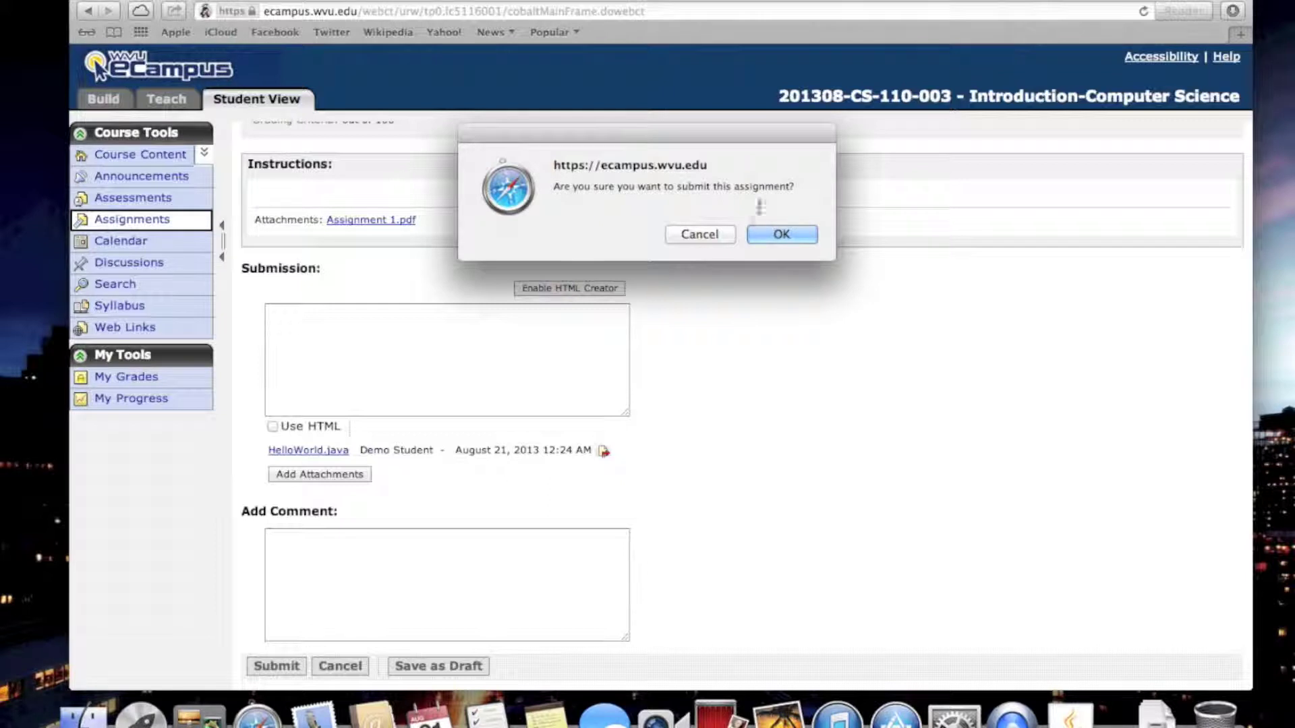
left_click(780, 236)
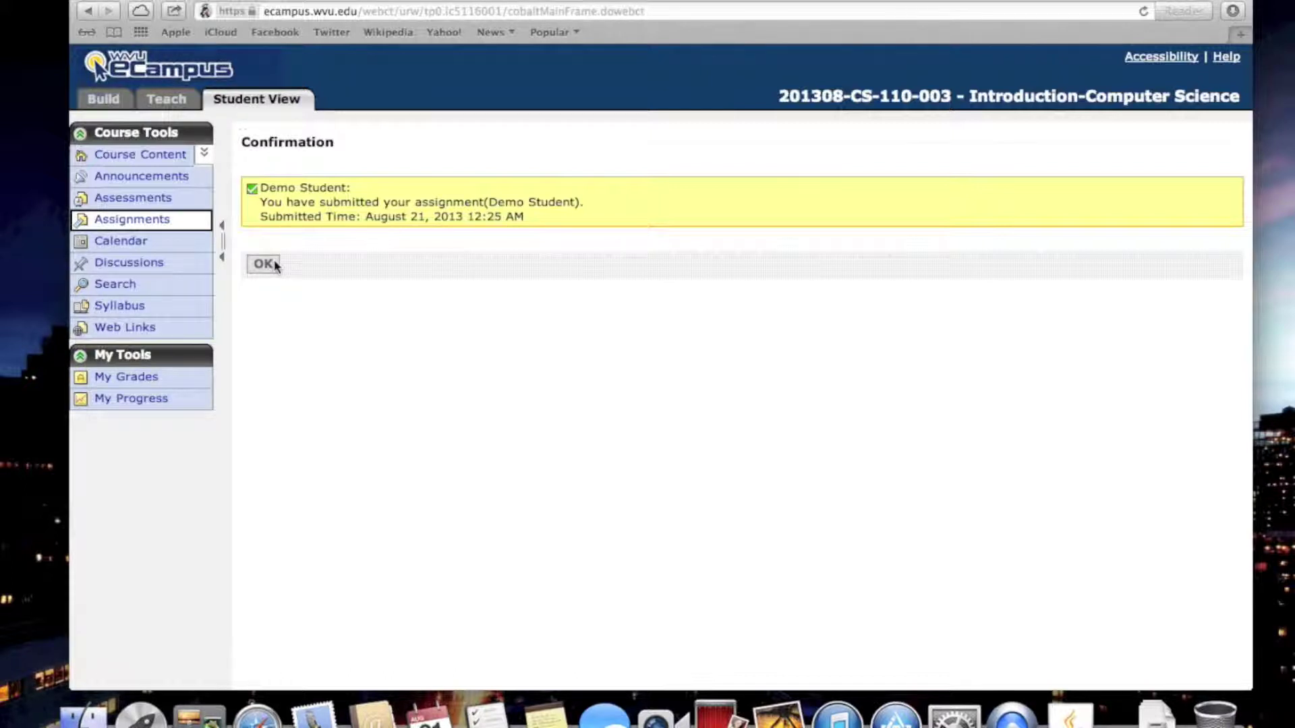
- Open Assignment 1 from the Submitted list to view HelloWorld.java as Attempt #1
left_click(264, 263)
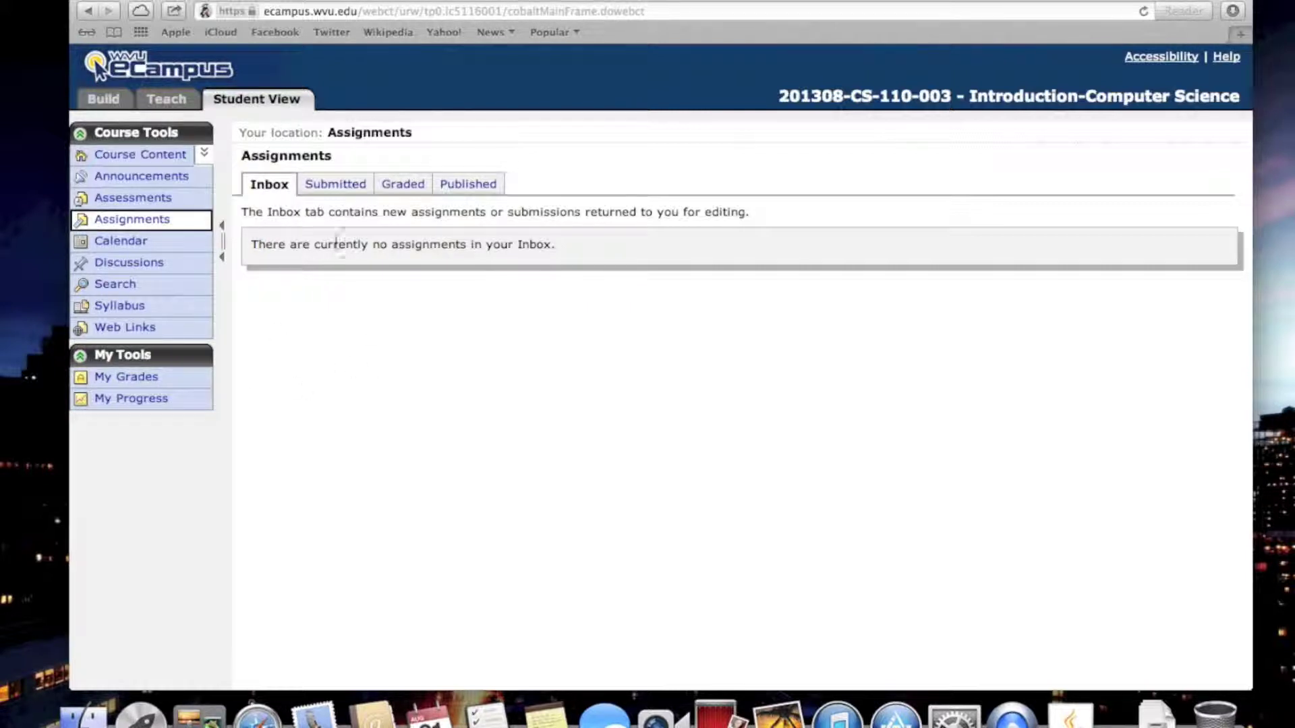
left_click(322, 191)
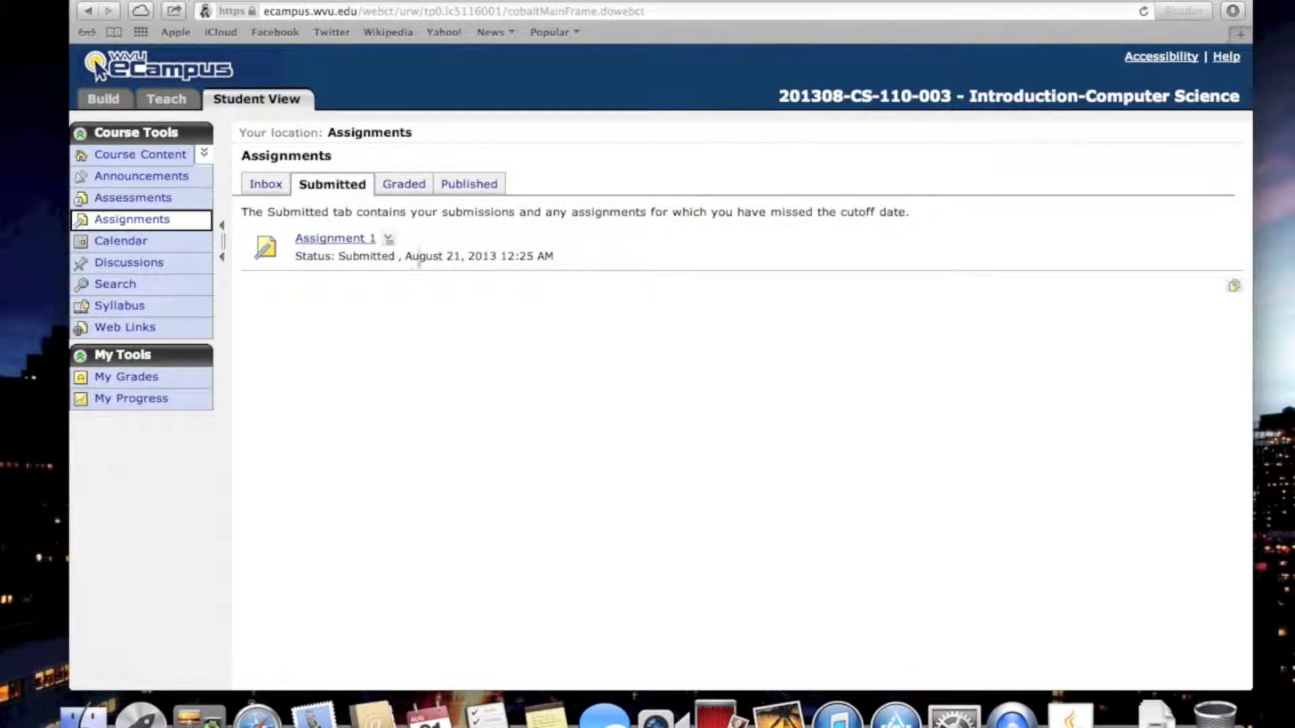
left_click(335, 241)
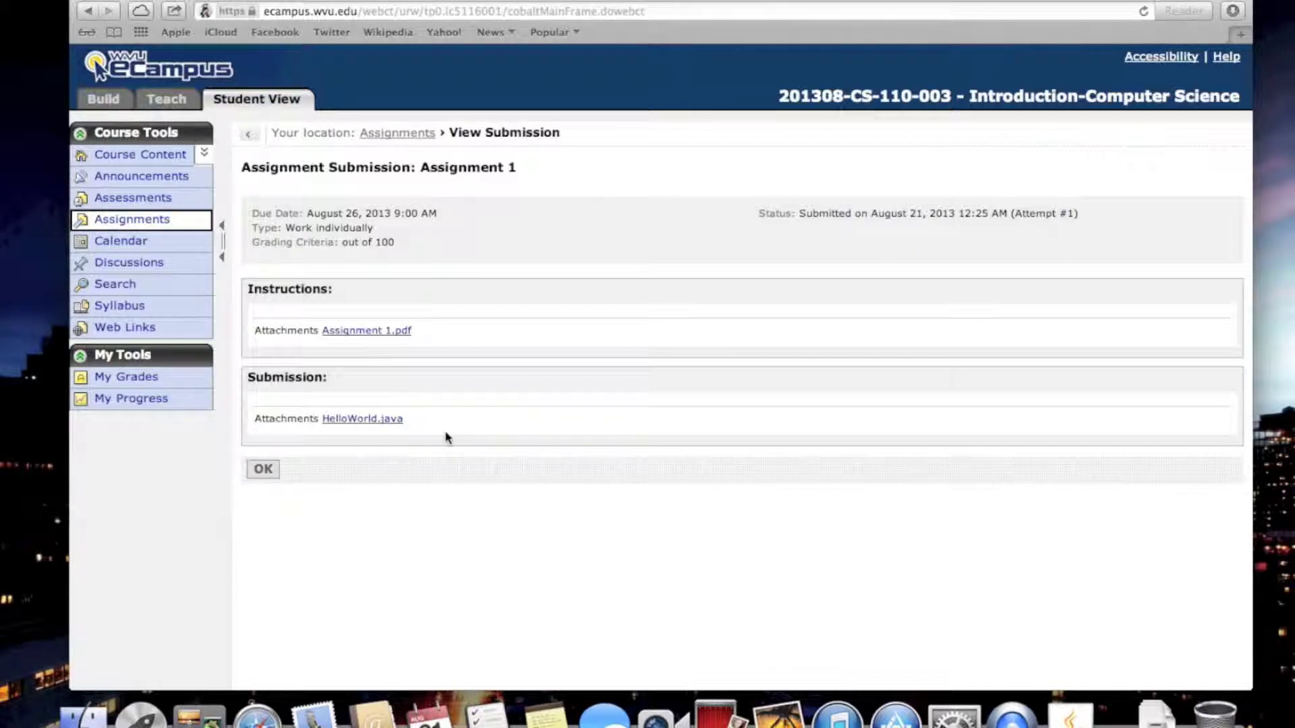
left_click(352, 419)
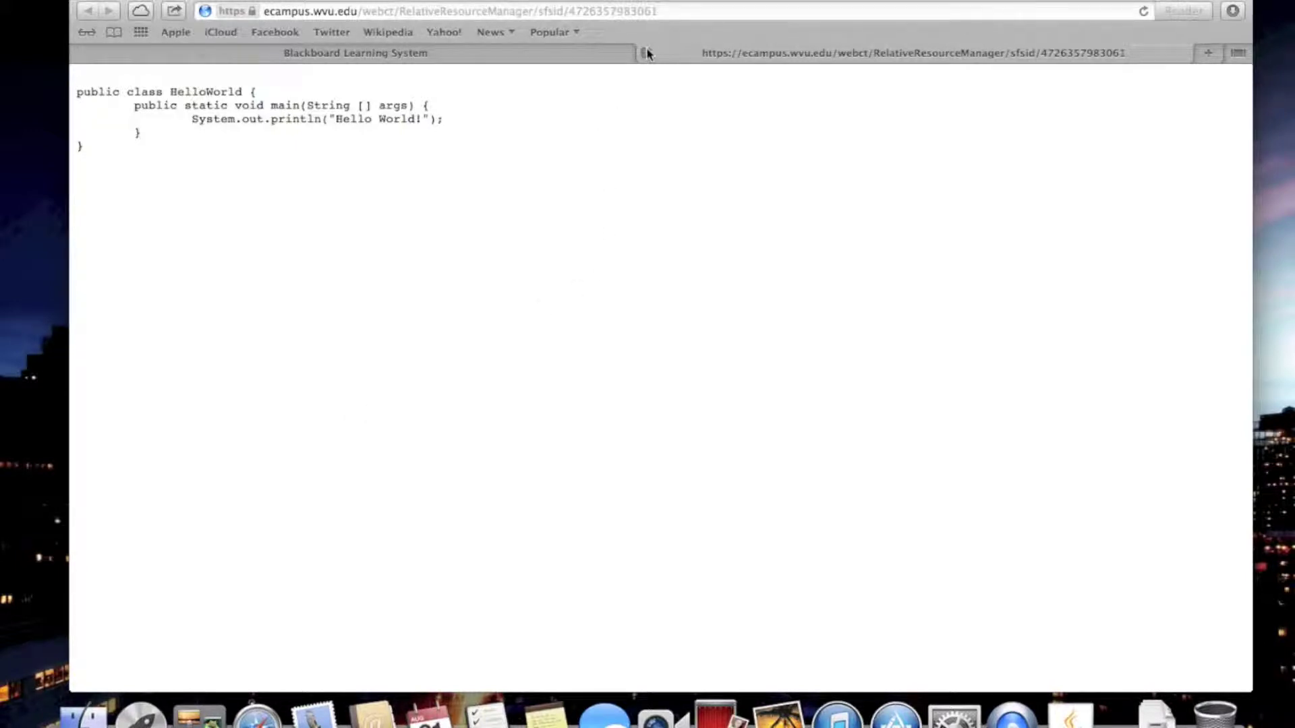
left_click(648, 53)
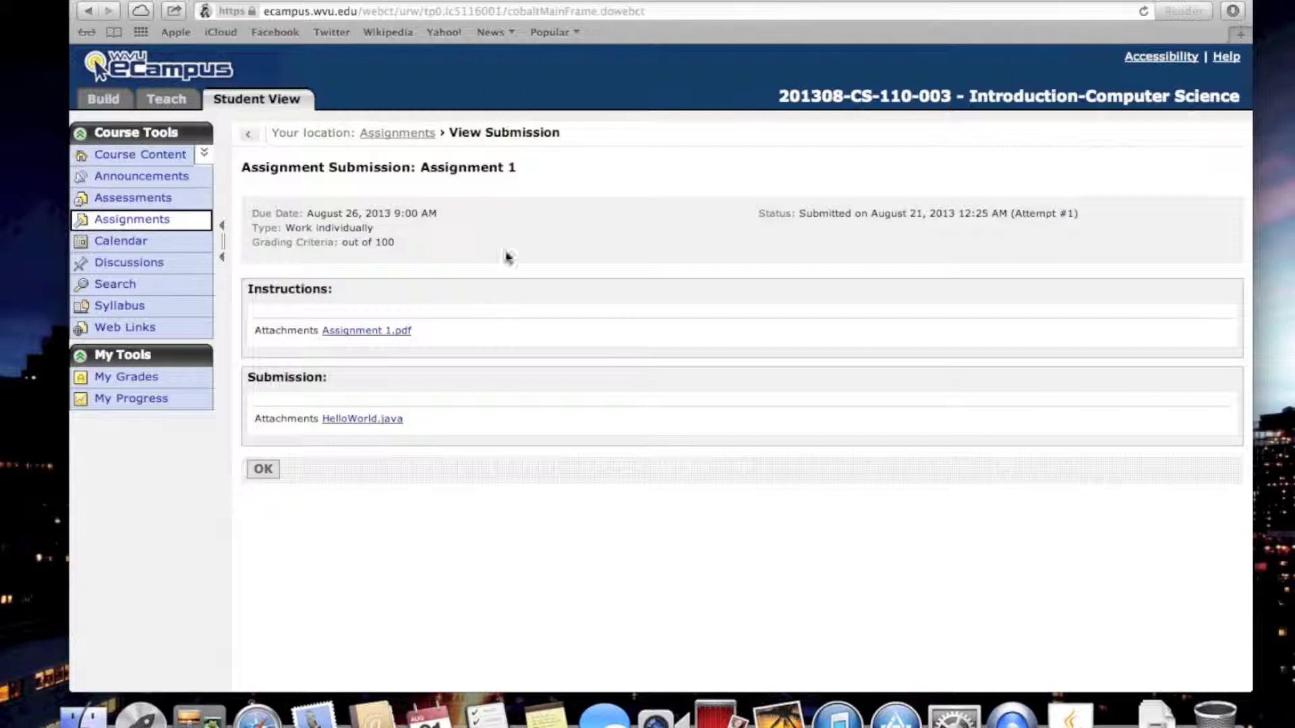